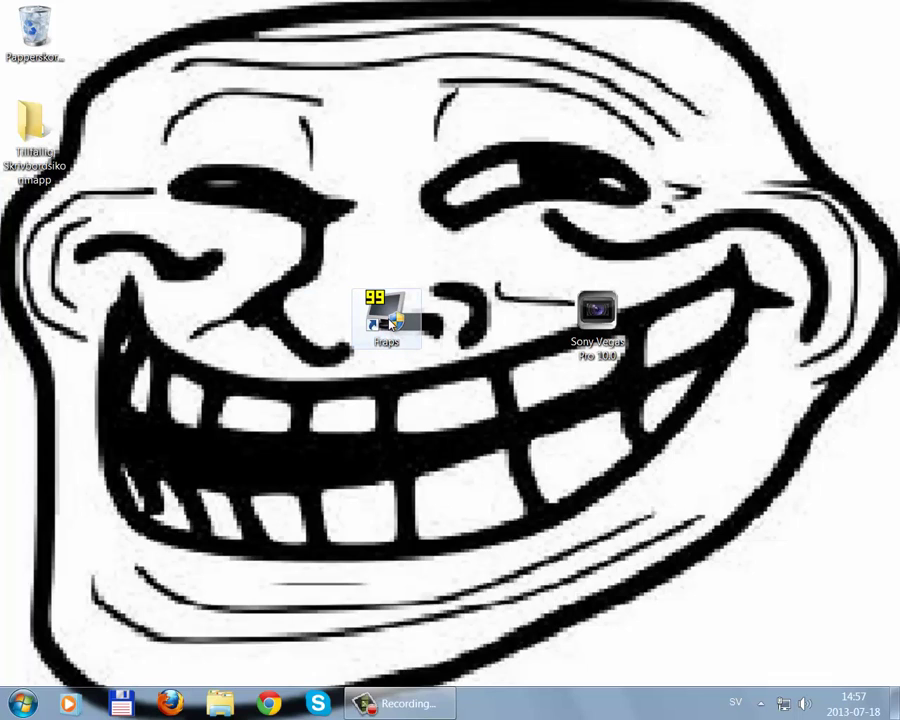
Launch Fraps from the desktop and show its FPS benchmark settings
click(390, 320)
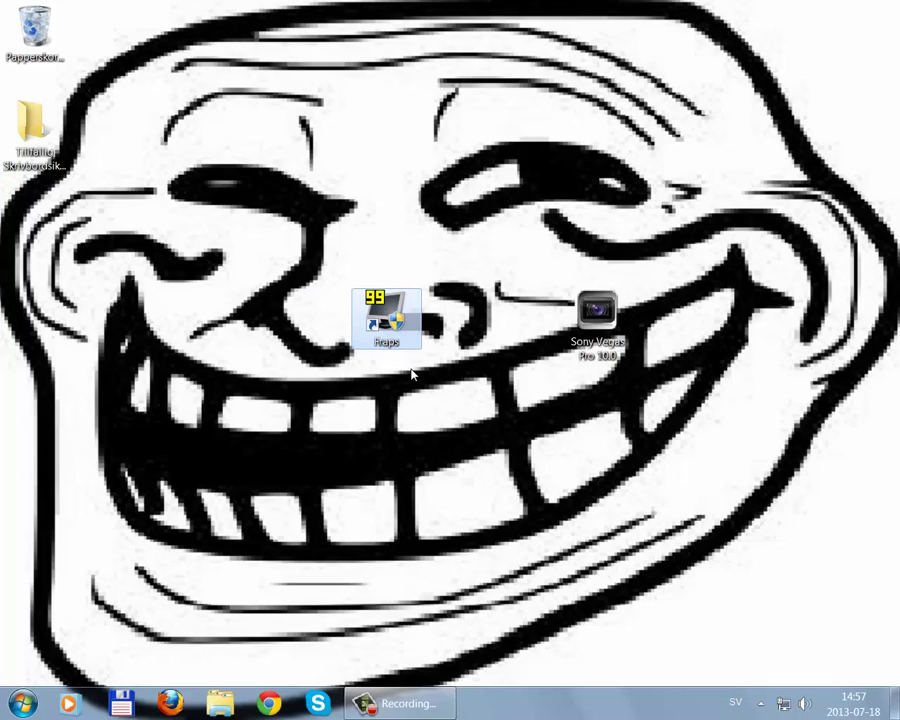
double_click(418, 312)
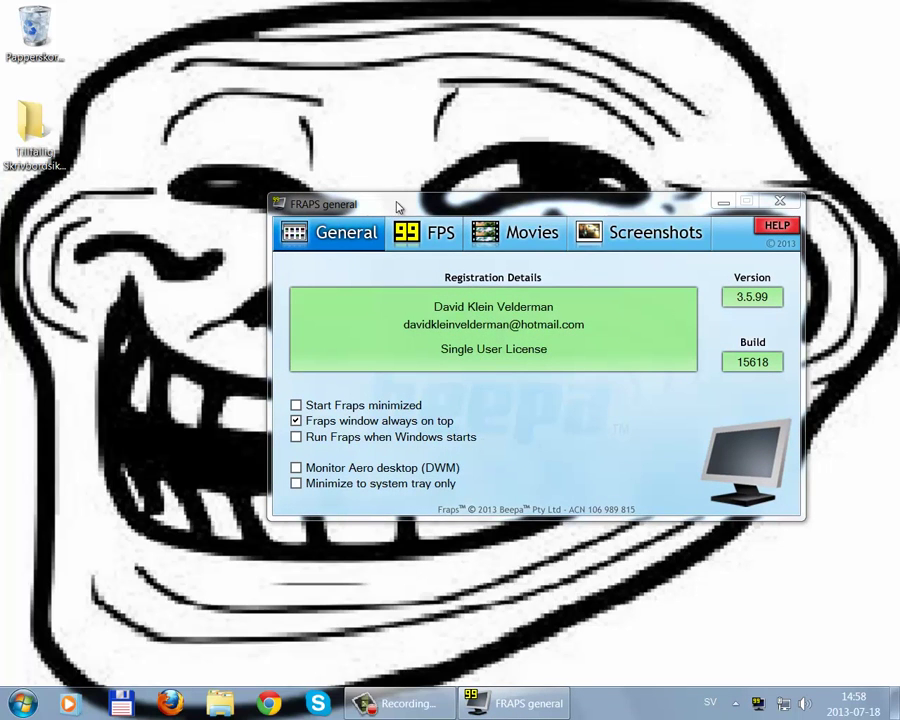
drag(397, 207, 302, 189)
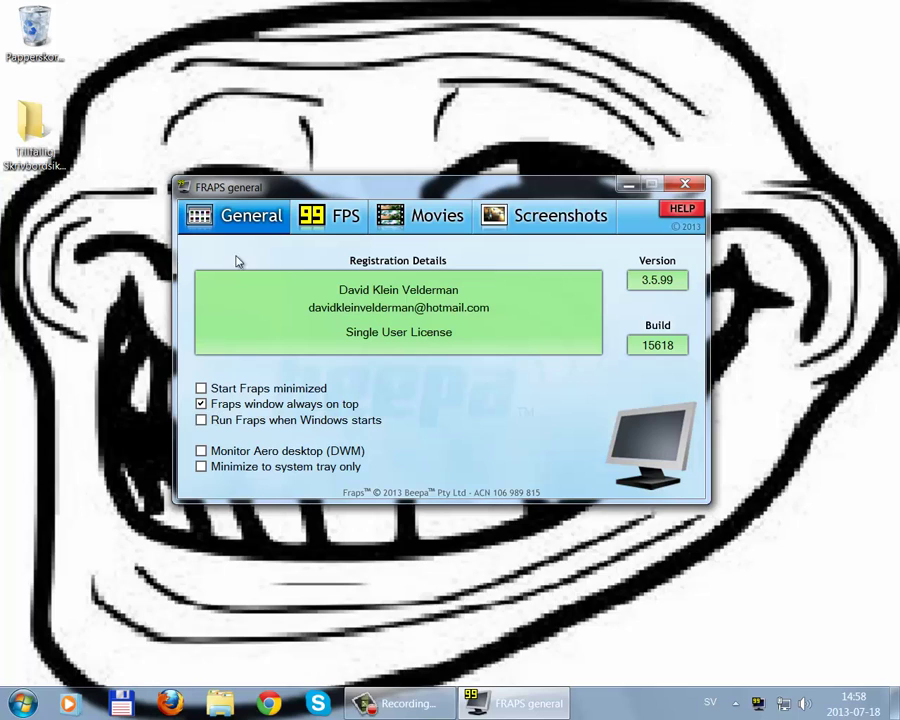
click(340, 216)
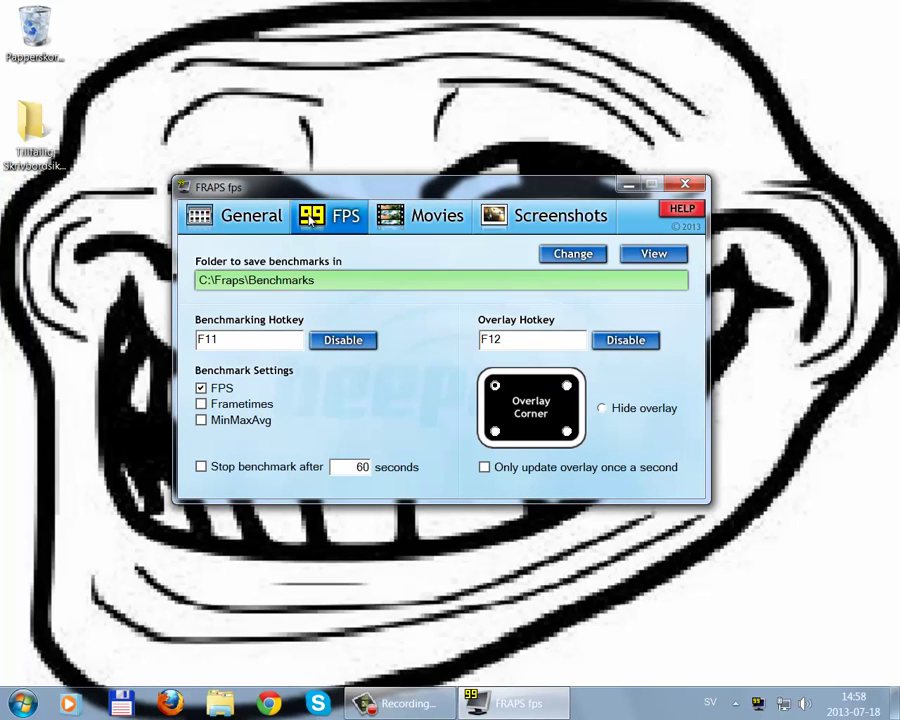
click(201, 388)
In the movie capture settings, enter 29.98 as the custom frame rate and select the 30 fps option
click(402, 222)
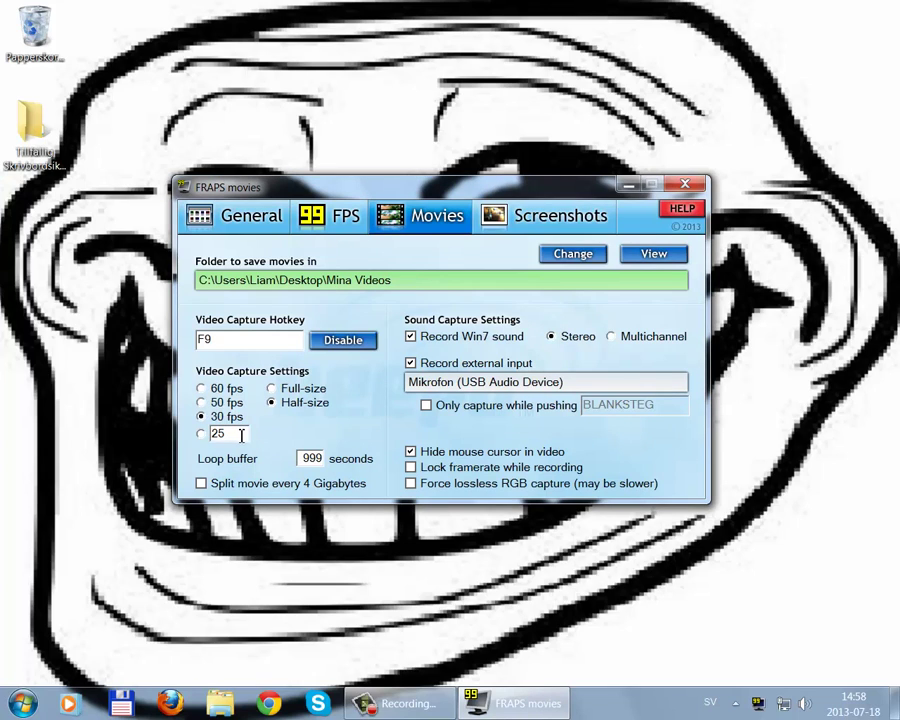
double_click(241, 435)
text(29.97)
key(BackSpace)
click(237, 347)
click(201, 416)
Turn Win7 sound recording off and back on in the movie settings
click(301, 459)
drag(304, 459, 354, 470)
key(BackSpace)
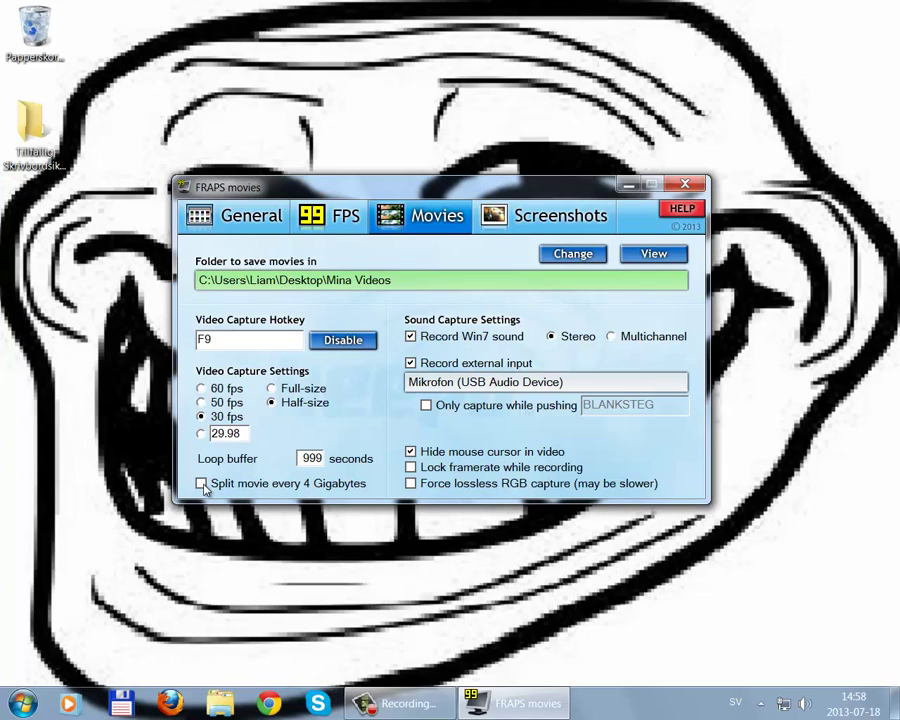
click(202, 484)
click(411, 337)
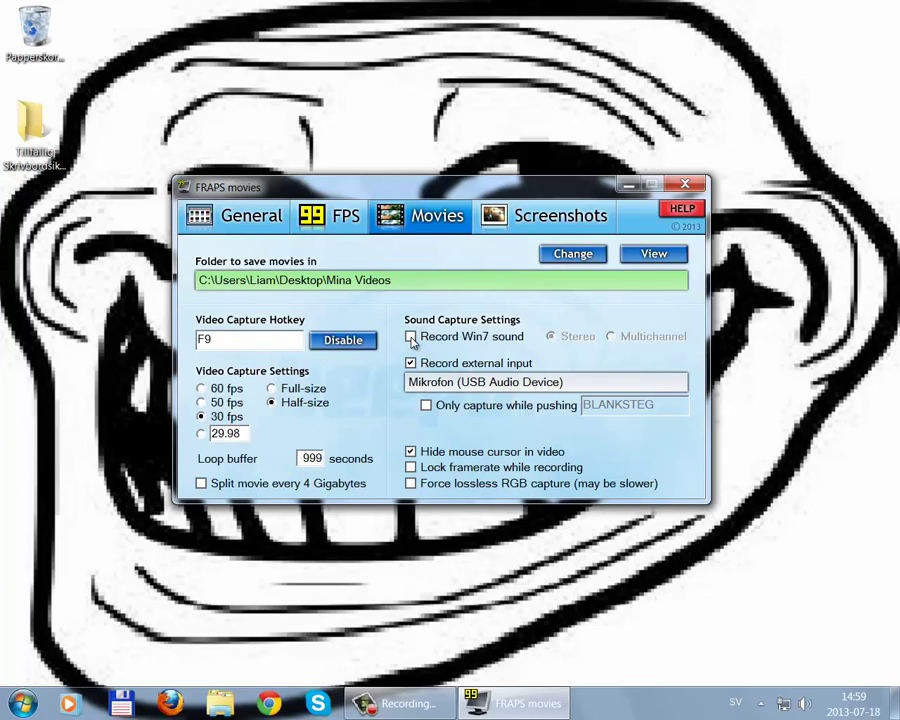
click(412, 340)
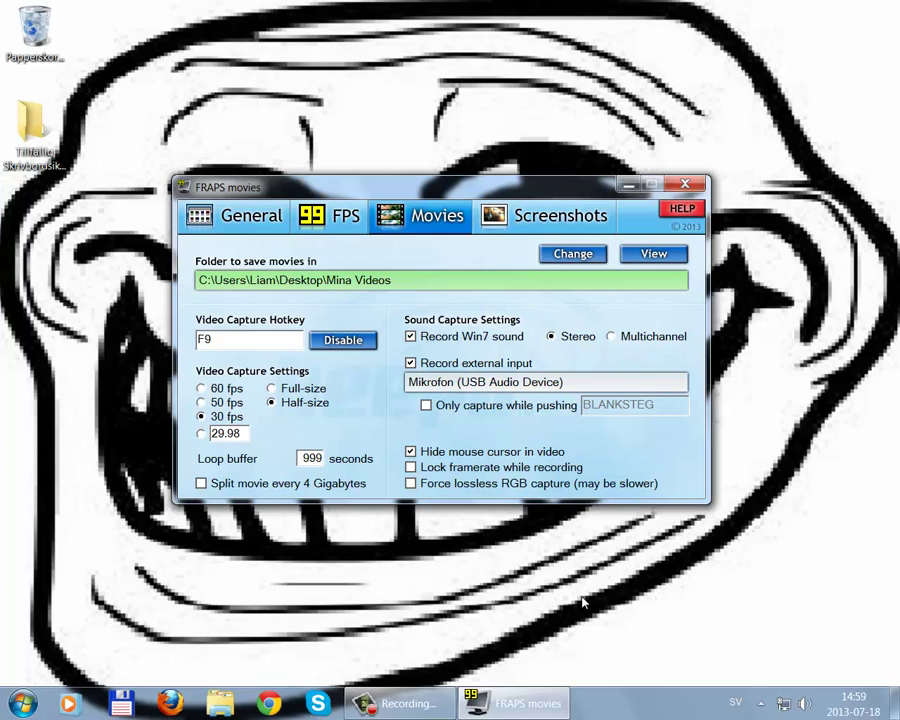
click(420, 585)
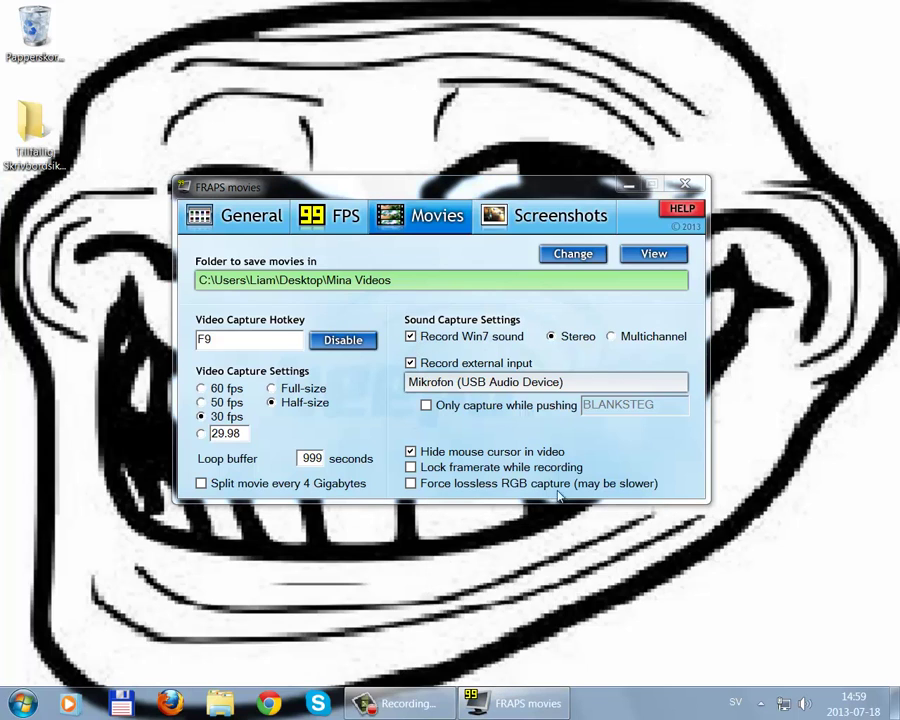
drag(582, 562, 512, 545)
click(612, 339)
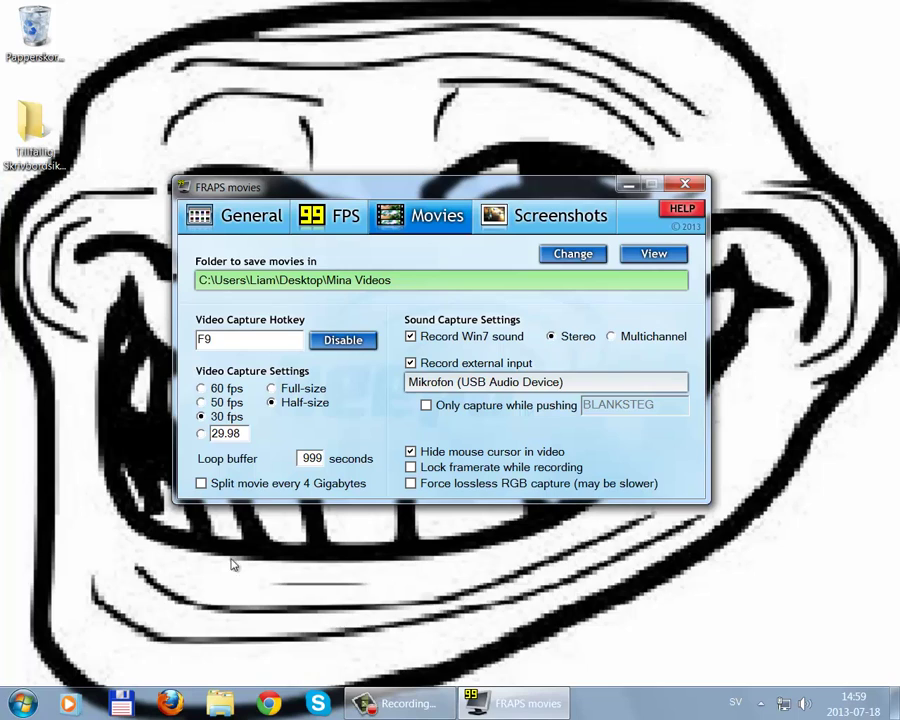
drag(176, 538, 478, 652)
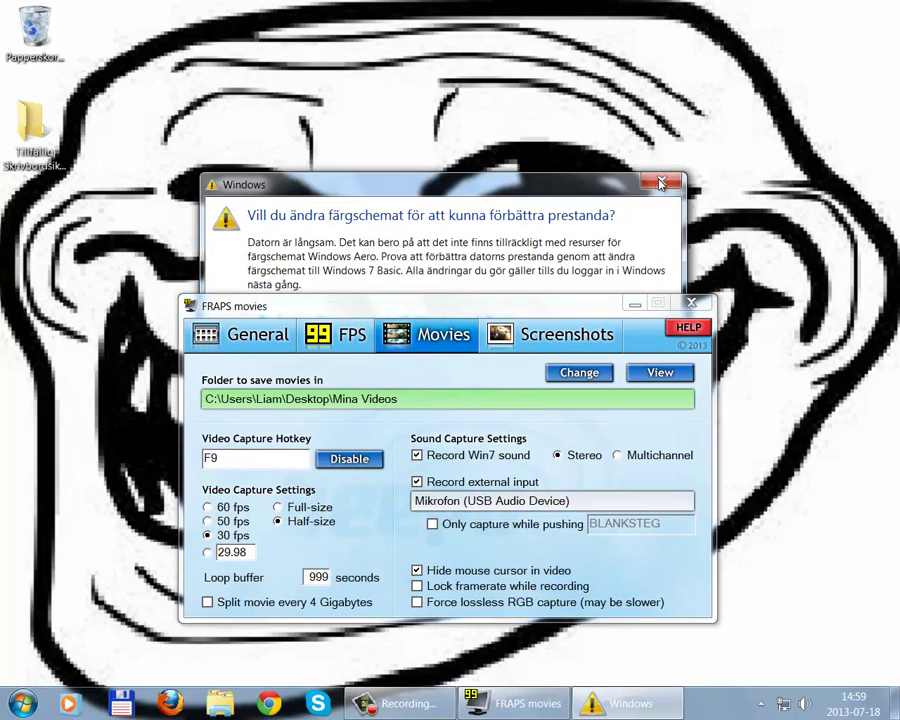
Dismiss the Windows colour scheme prompt, then exit Fraps after a look at its screenshot settings
click(661, 183)
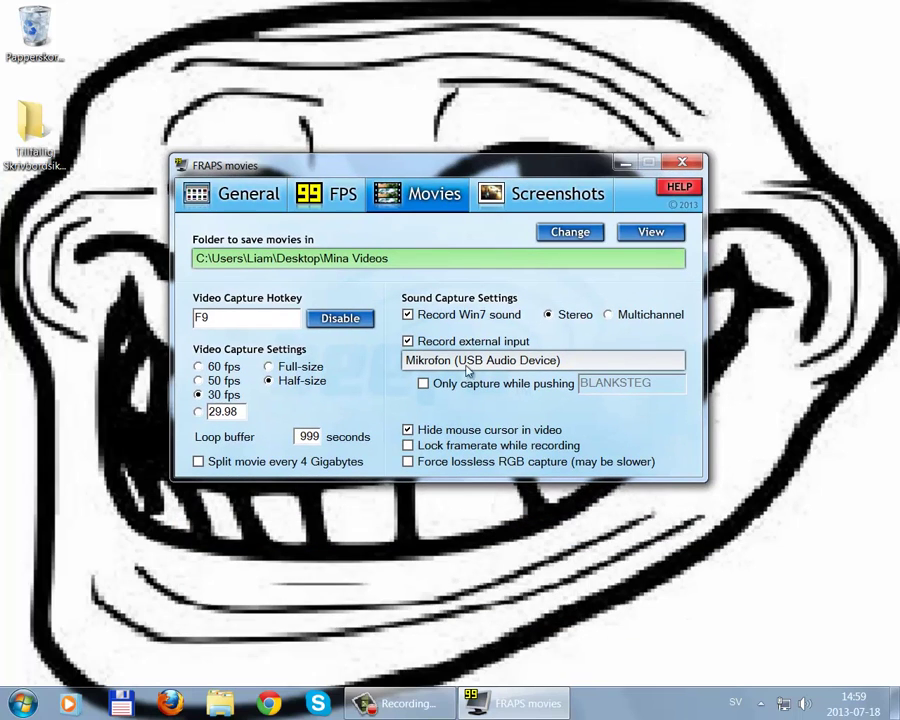
click(528, 203)
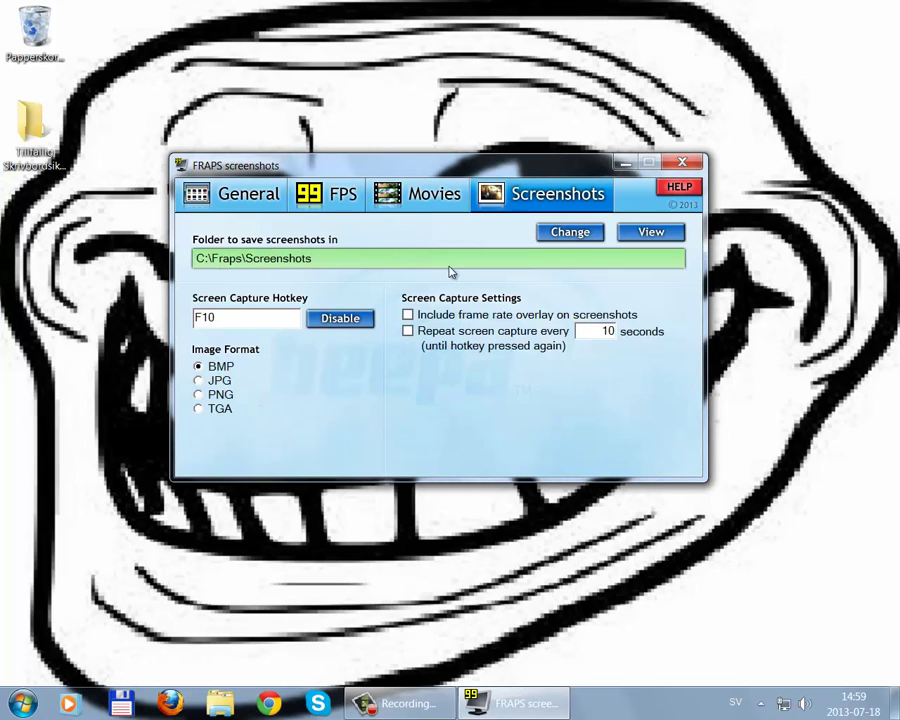
click(245, 193)
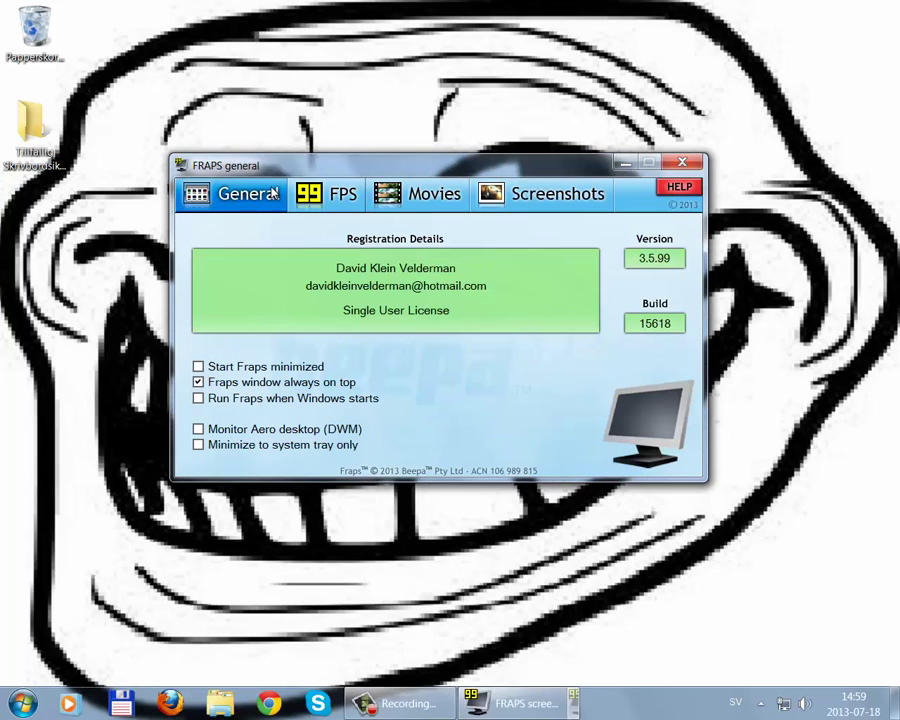
click(682, 162)
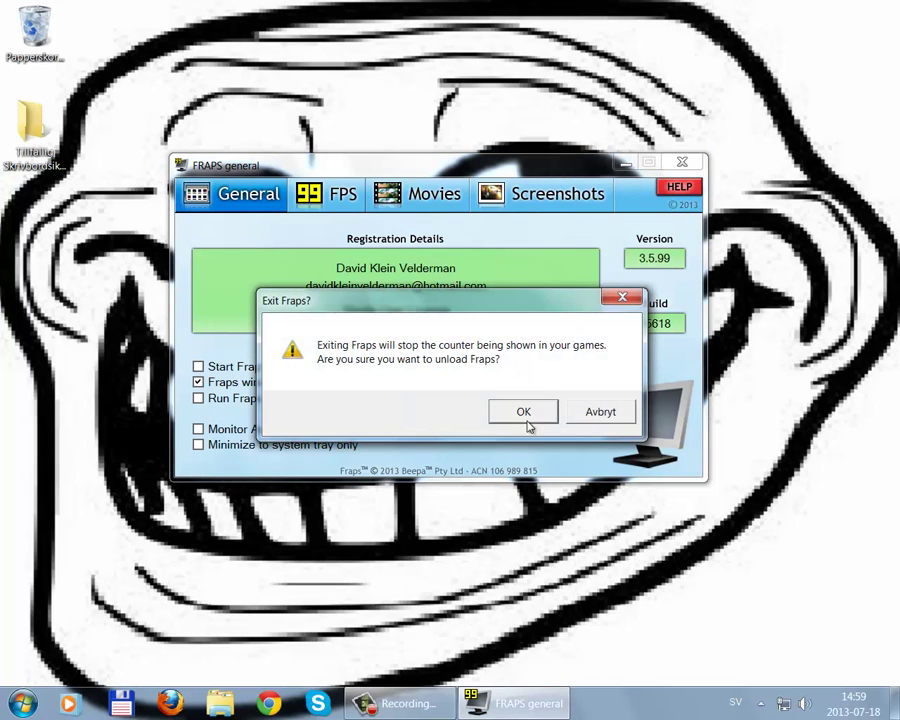
click(524, 412)
Launch Sony Vegas Pro 10.0 from the desktop
drag(690, 353, 612, 318)
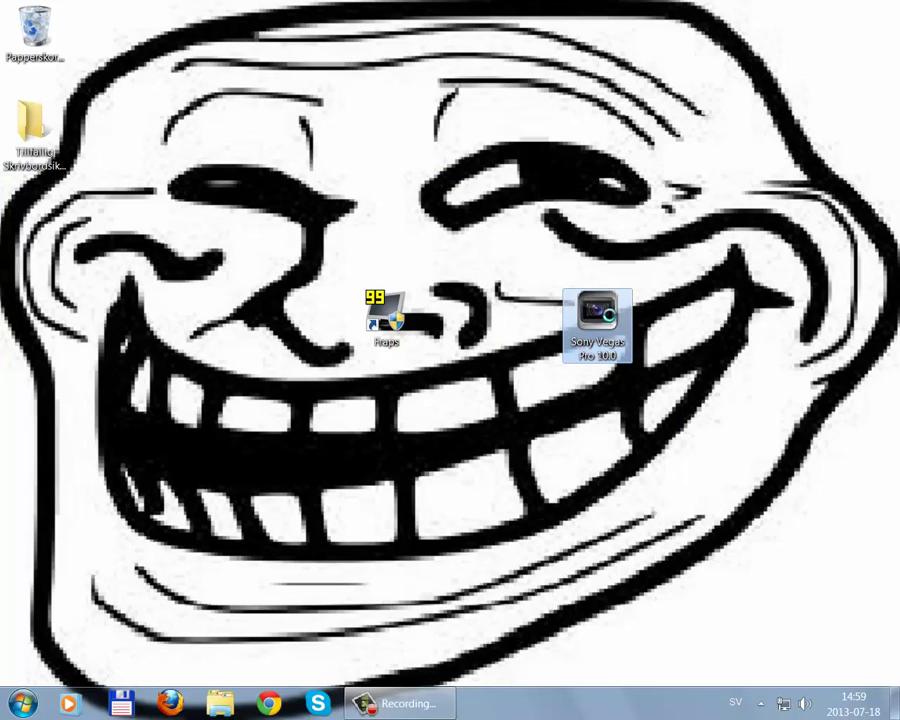
right_click(608, 314)
click(668, 345)
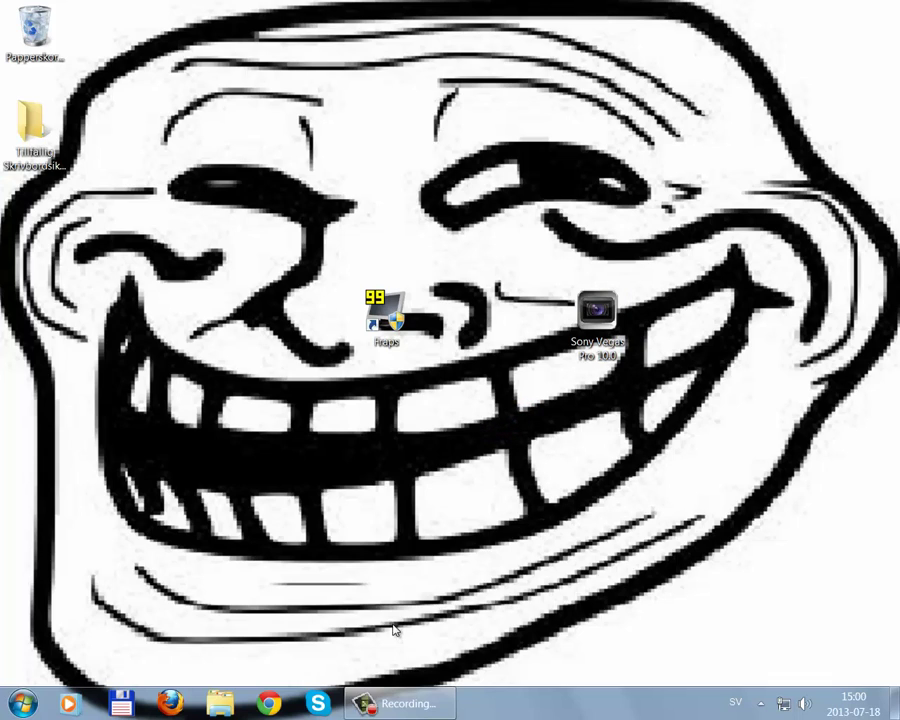
click(400, 703)
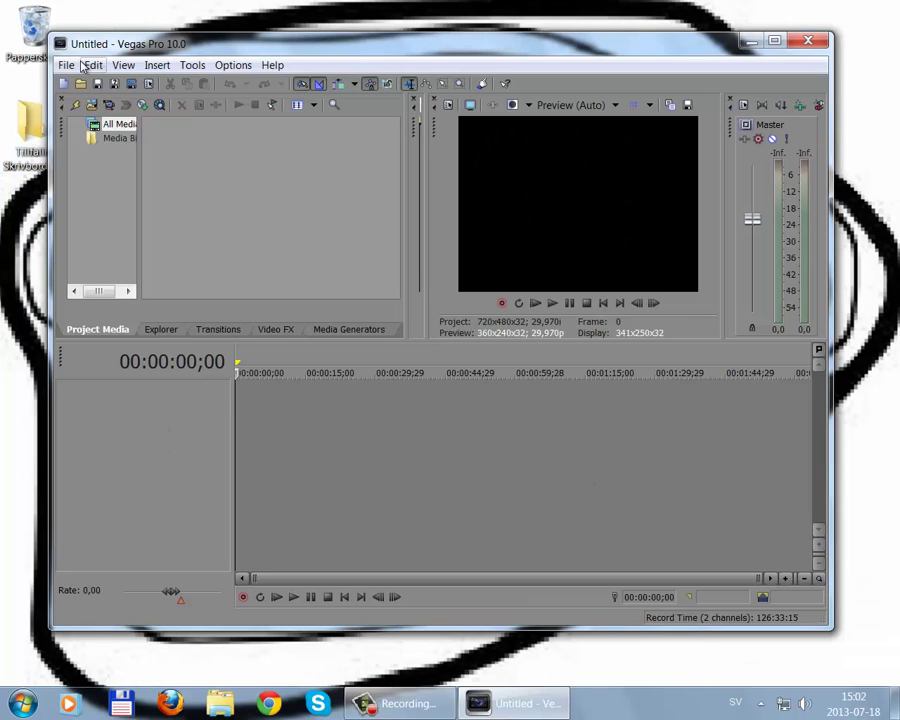
drag(218, 52, 240, 45)
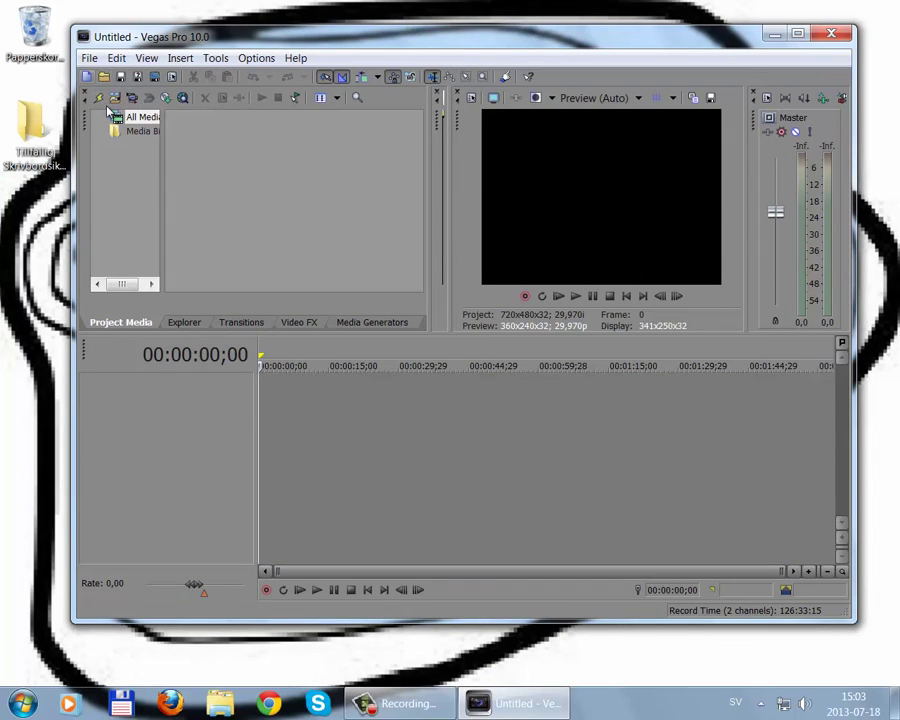
Start opening a media file and browse to the Mina Videos folder inside Tillfällig Skrivbordsikonmapp on the desktop
click(103, 78)
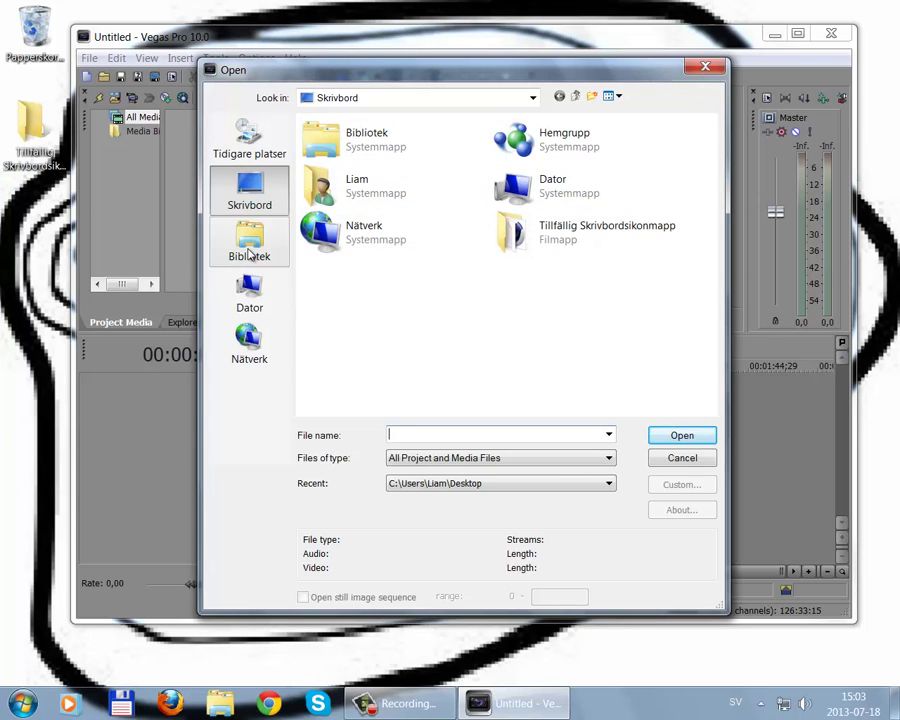
click(240, 148)
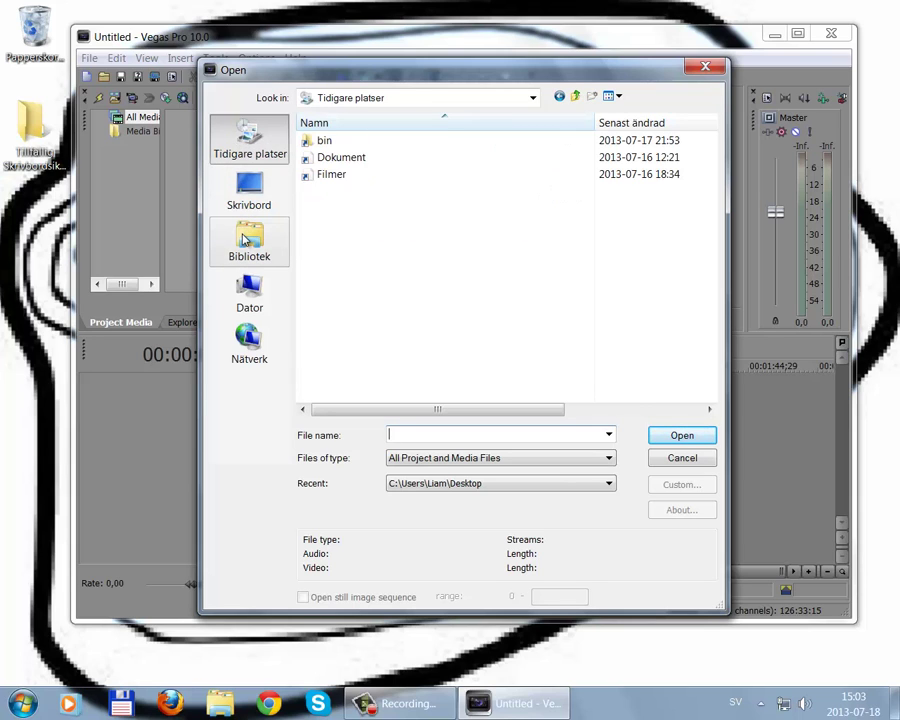
click(250, 230)
click(249, 188)
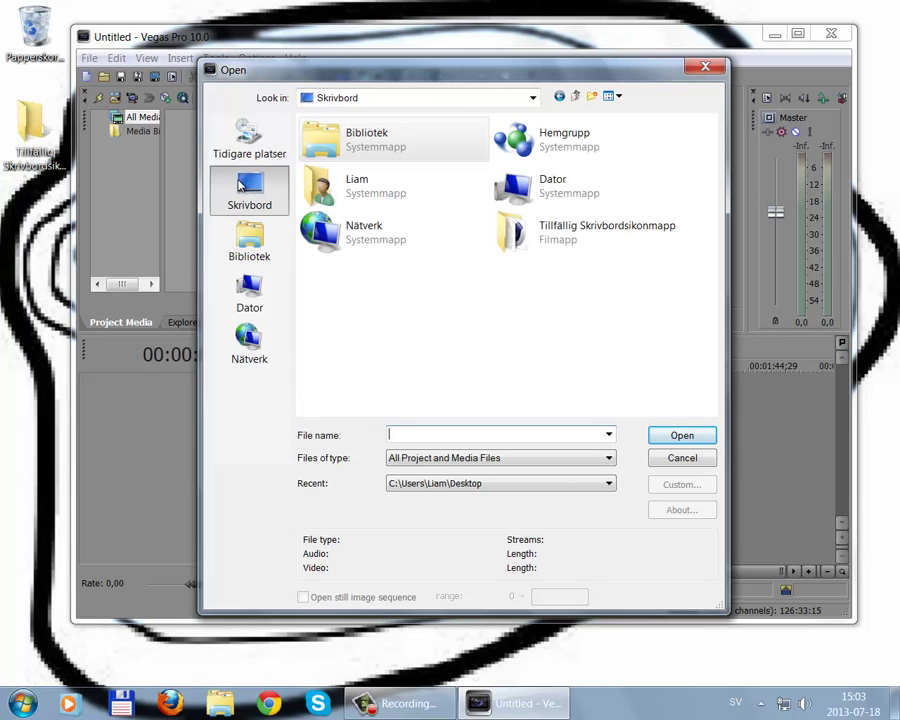
double_click(565, 252)
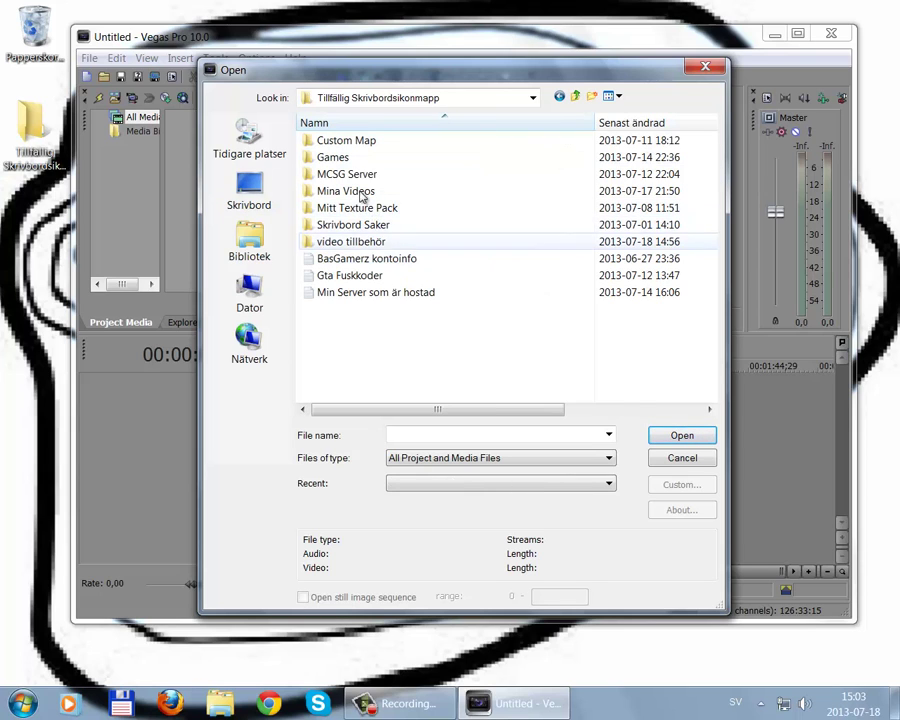
double_click(362, 197)
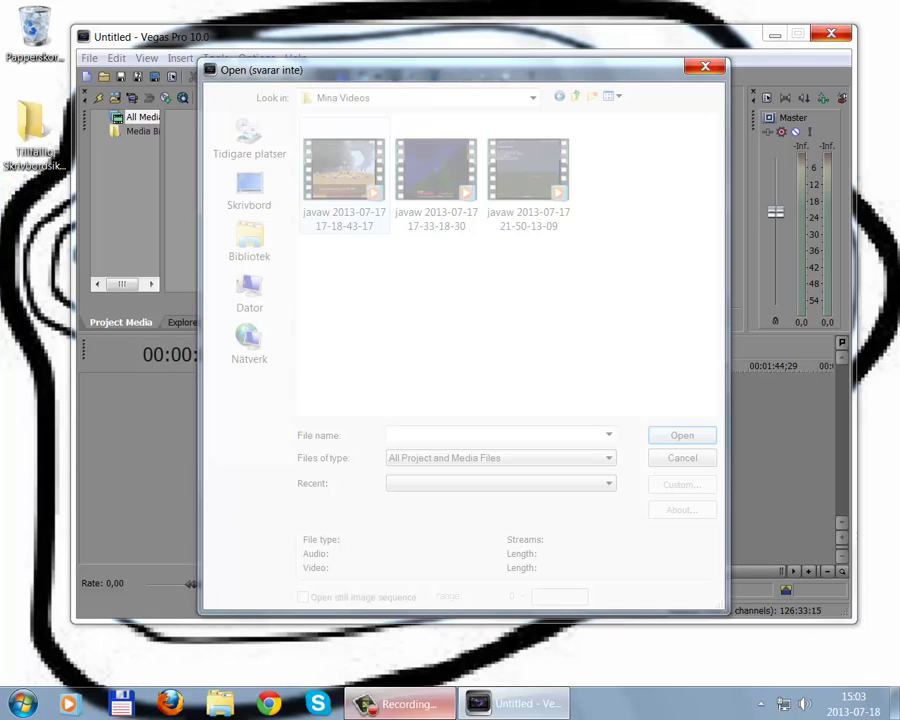
click(438, 712)
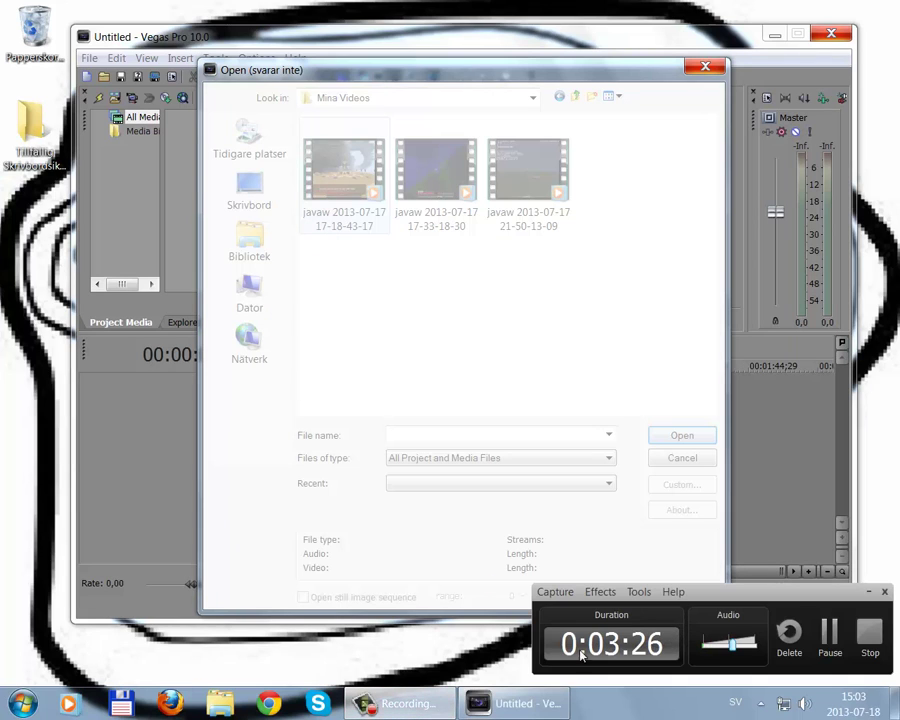
click(400, 703)
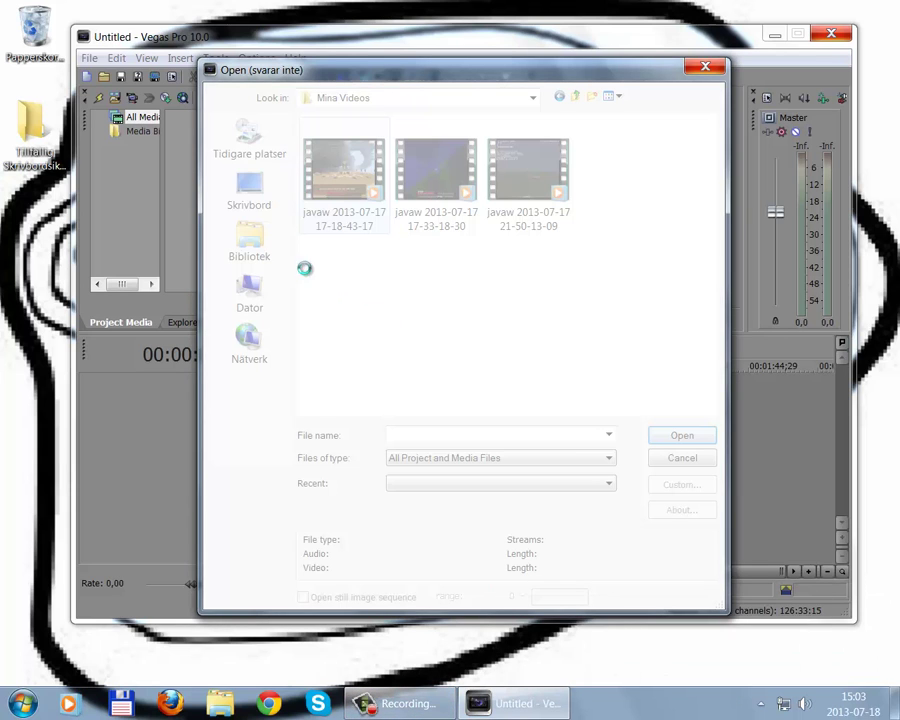
drag(356, 75, 320, 57)
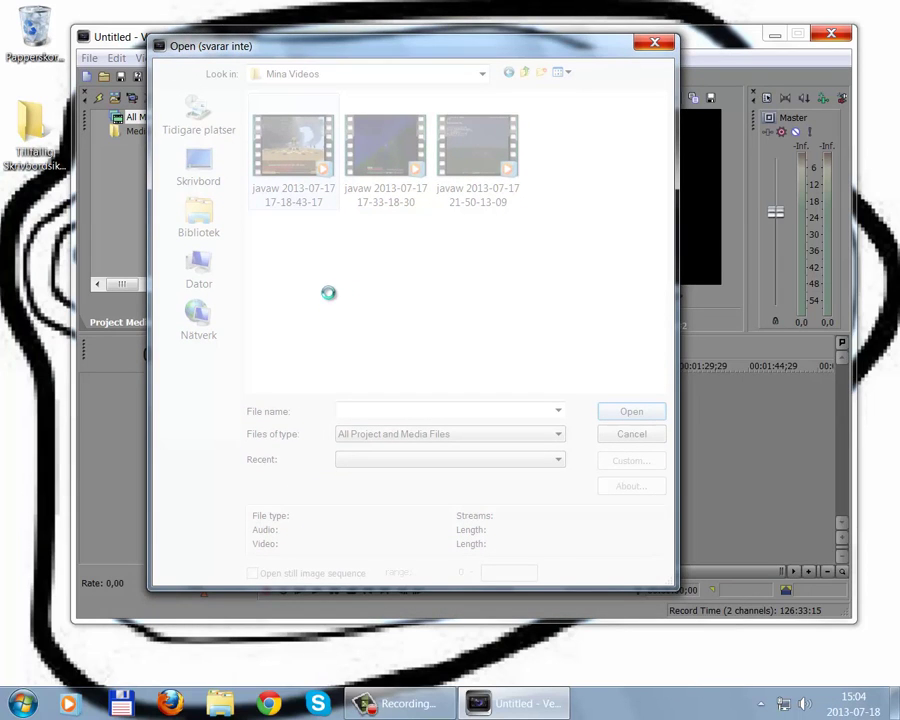
click(400, 703)
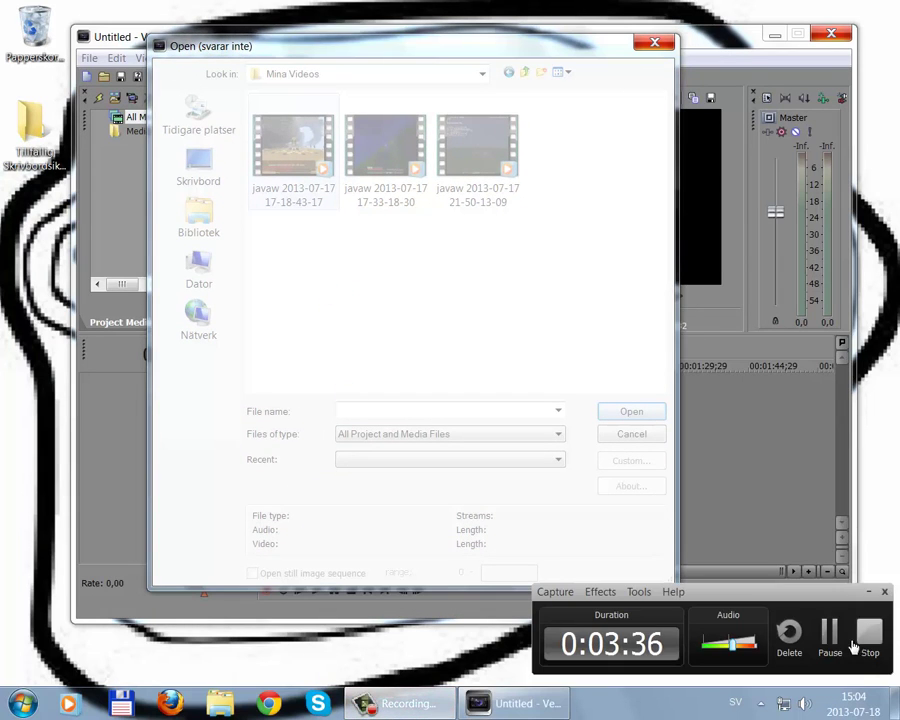
click(835, 648)
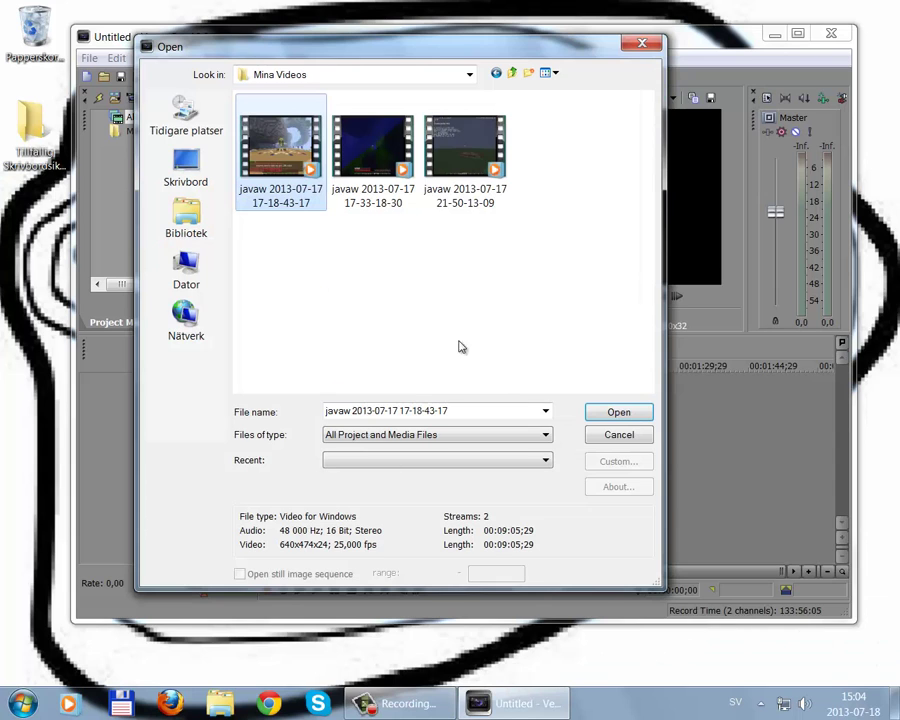
click(595, 412)
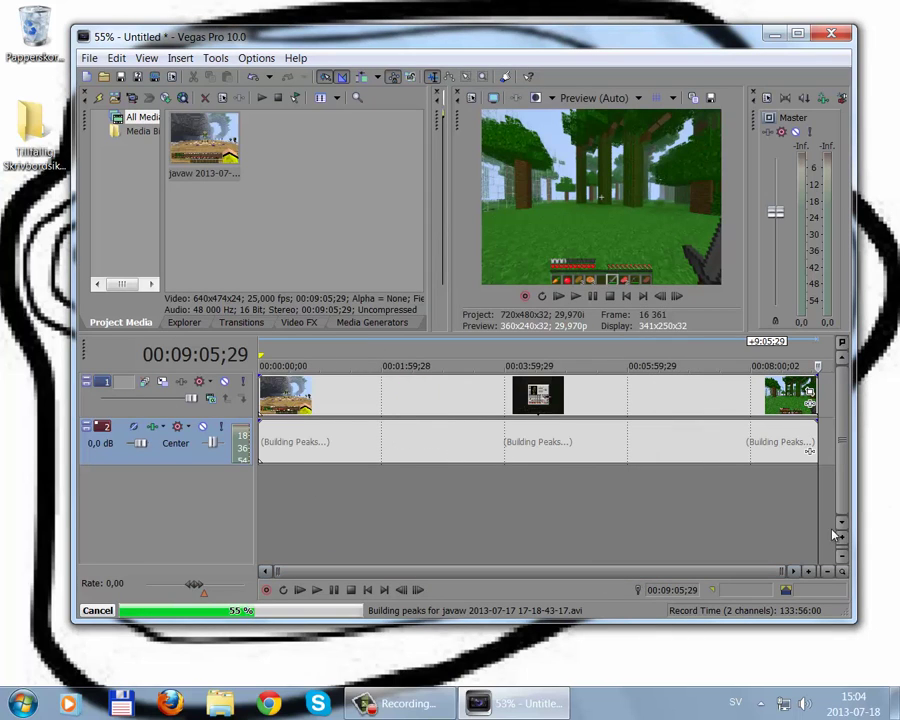
key(Home)
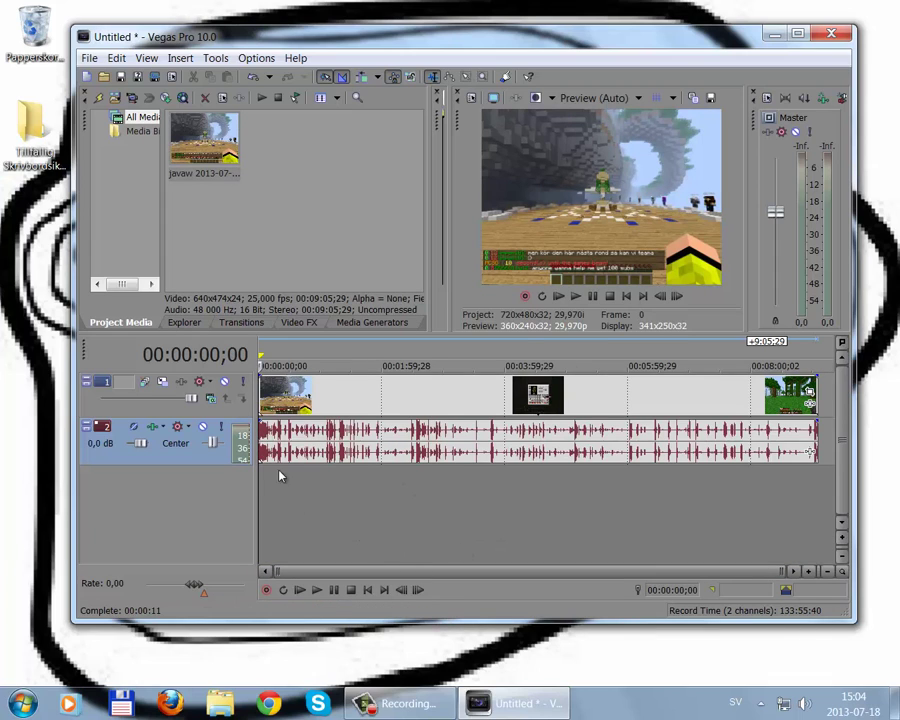
click(592, 298)
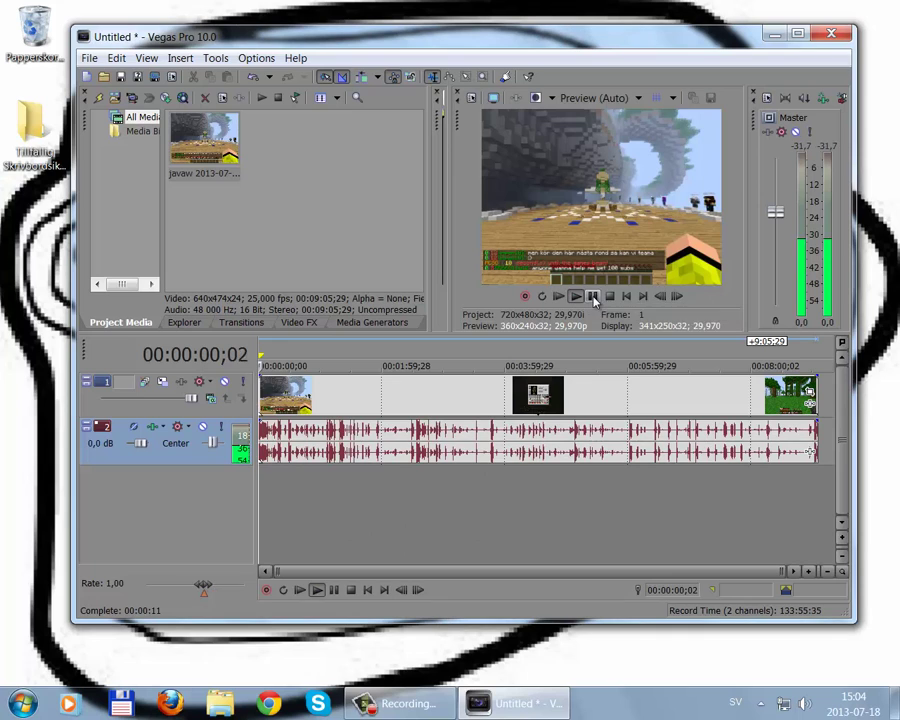
click(592, 298)
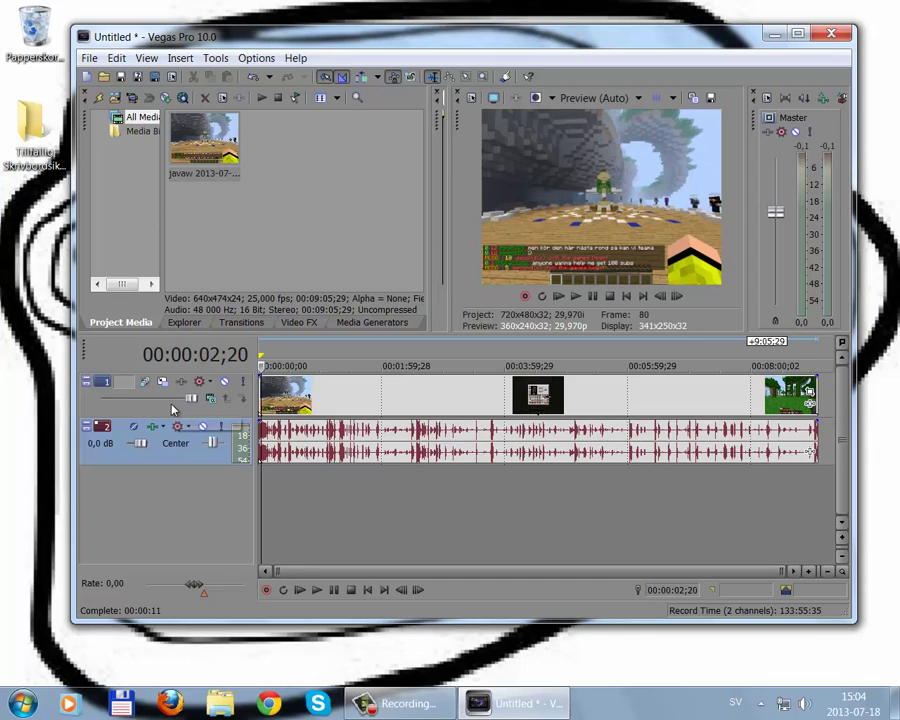
Insert a text media event with the default Sample Text on the video track at 00:01:17;15
right_click(331, 411)
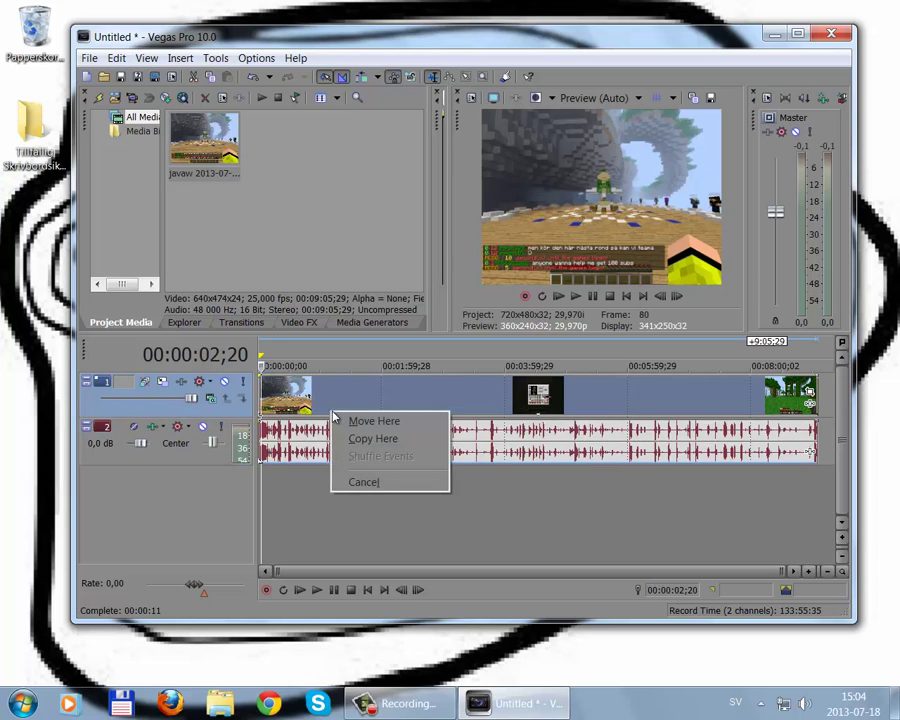
click(337, 520)
right_click(822, 394)
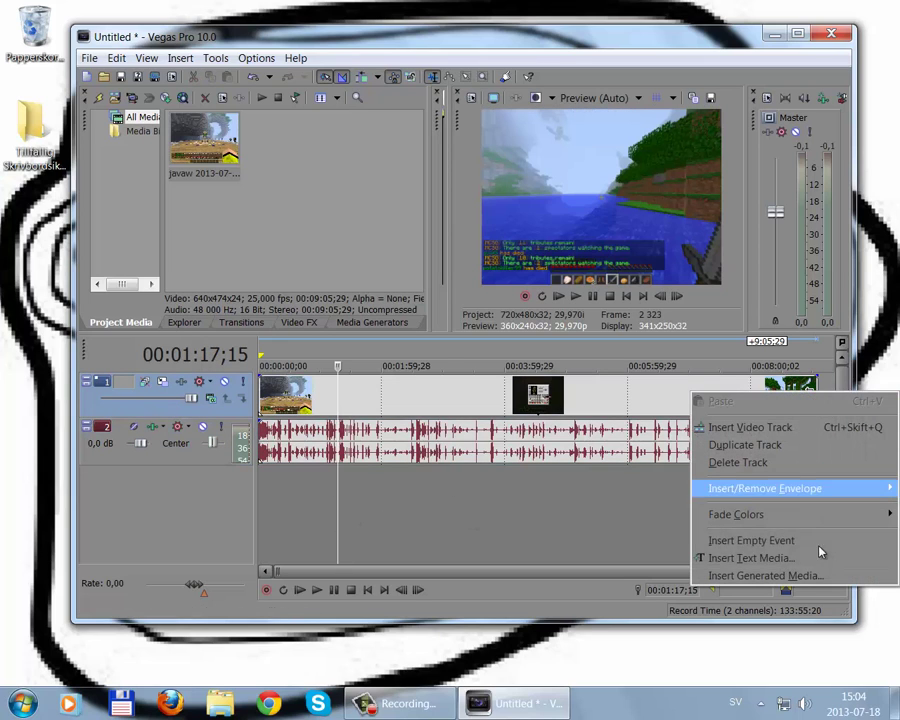
click(745, 557)
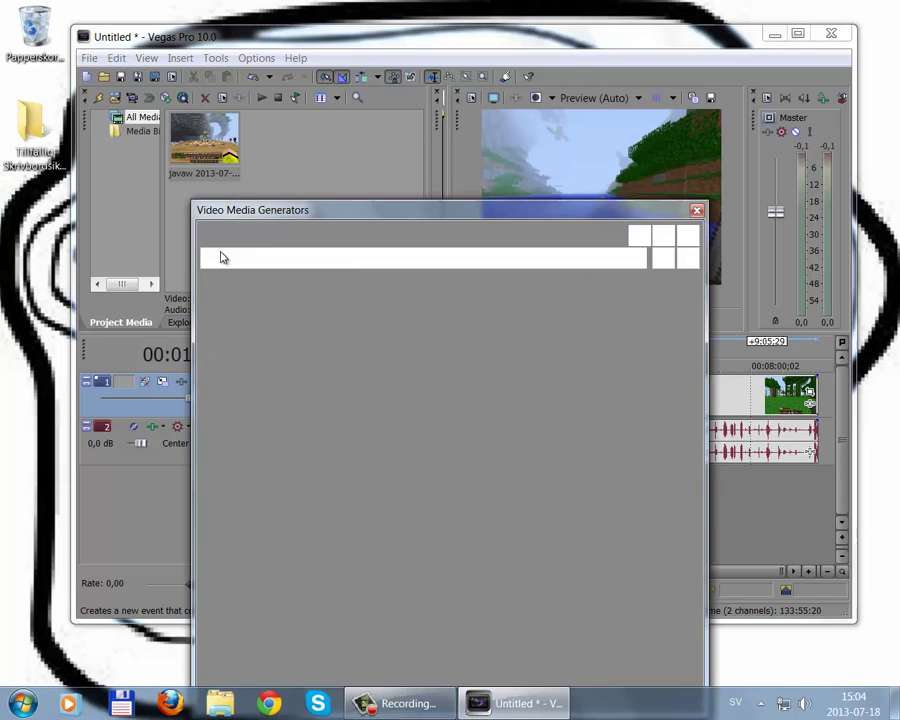
drag(382, 217, 355, 178)
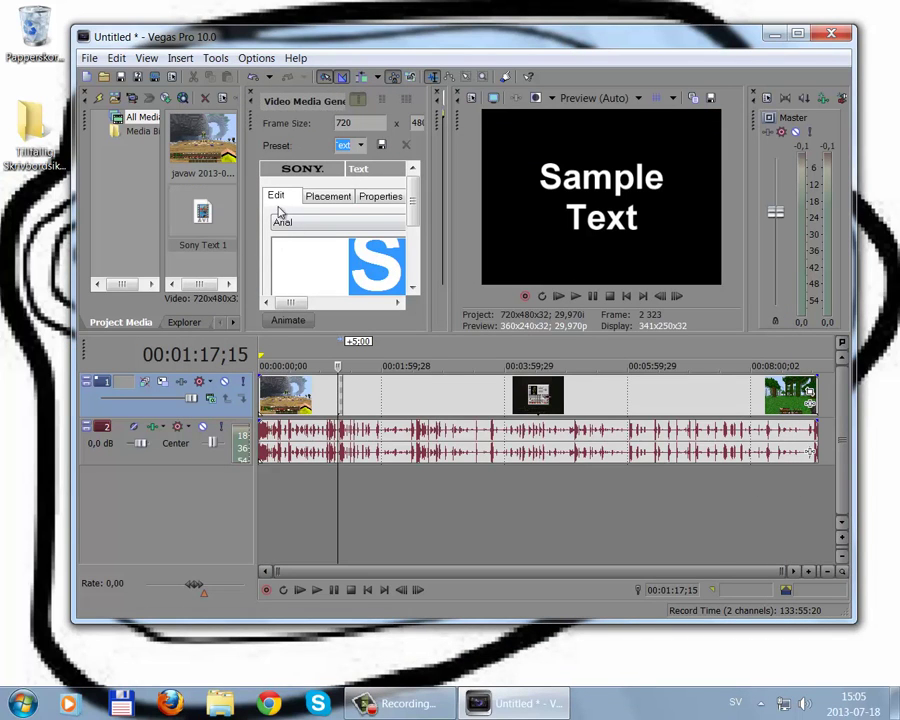
Remove the generated text media from the project together with its timeline event
right_click(219, 216)
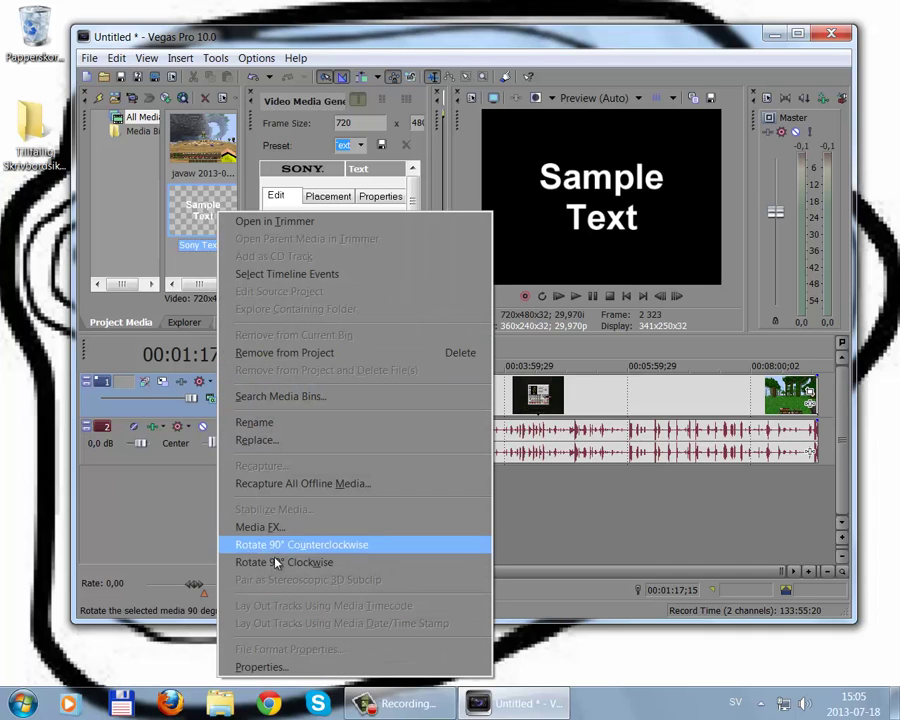
click(292, 352)
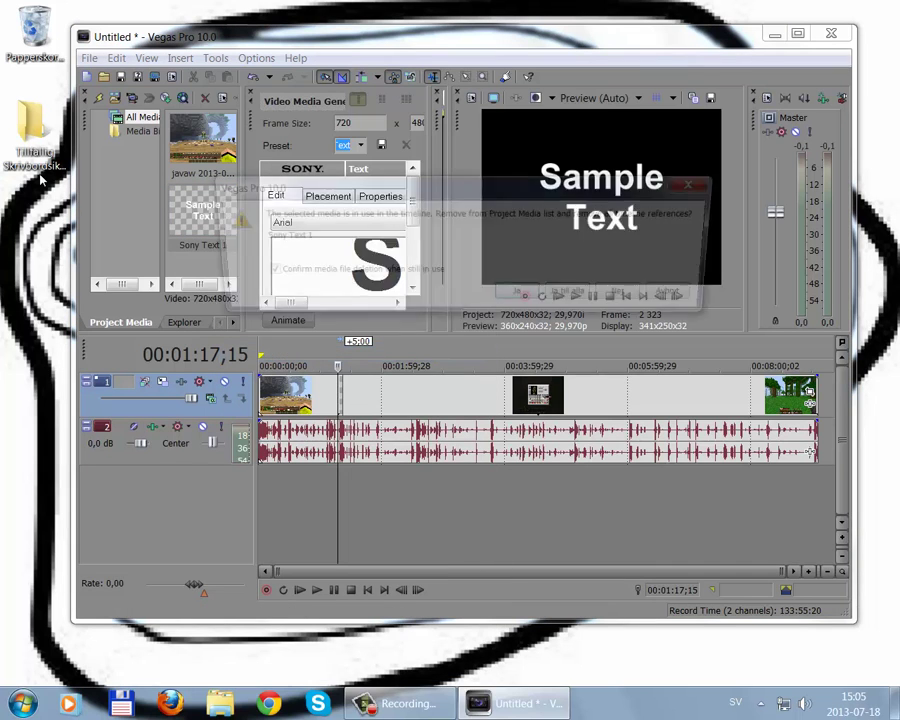
click(515, 296)
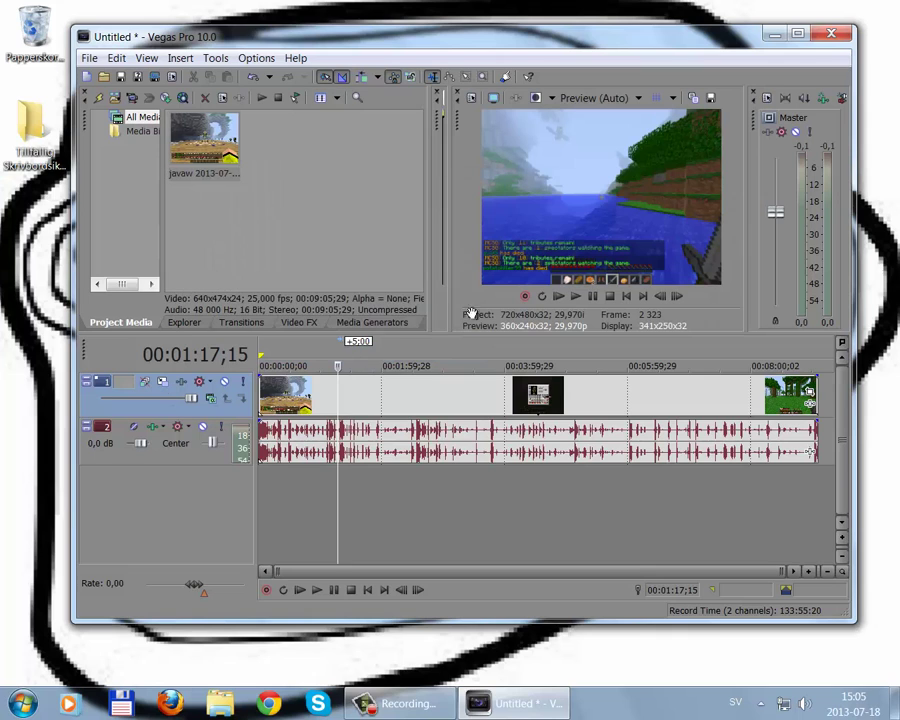
Return to the start of the timeline and briefly play the gameplay clip
key(ctrl+Home)
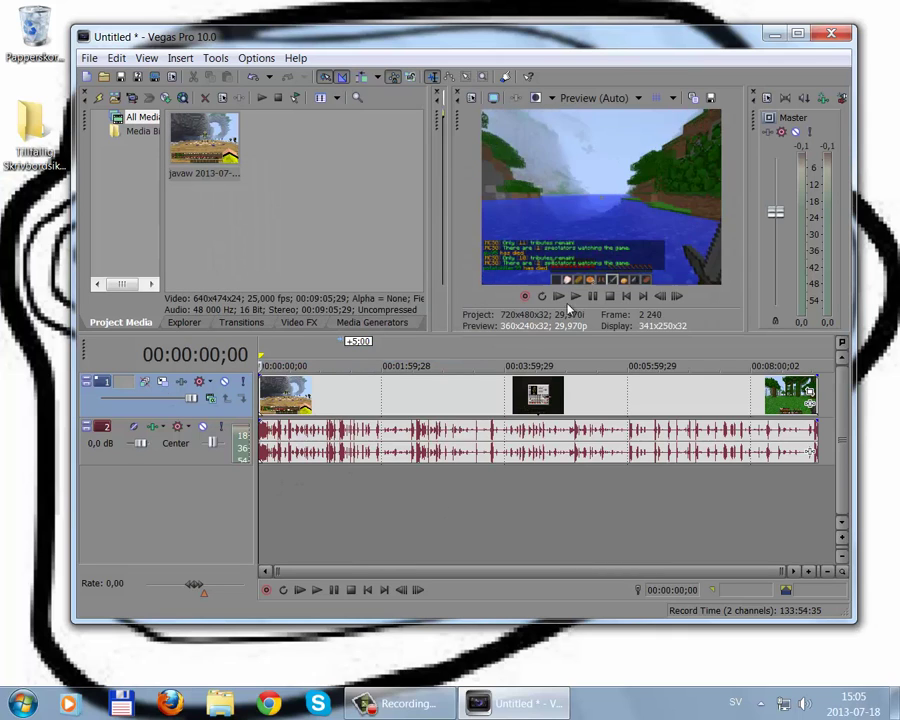
click(591, 298)
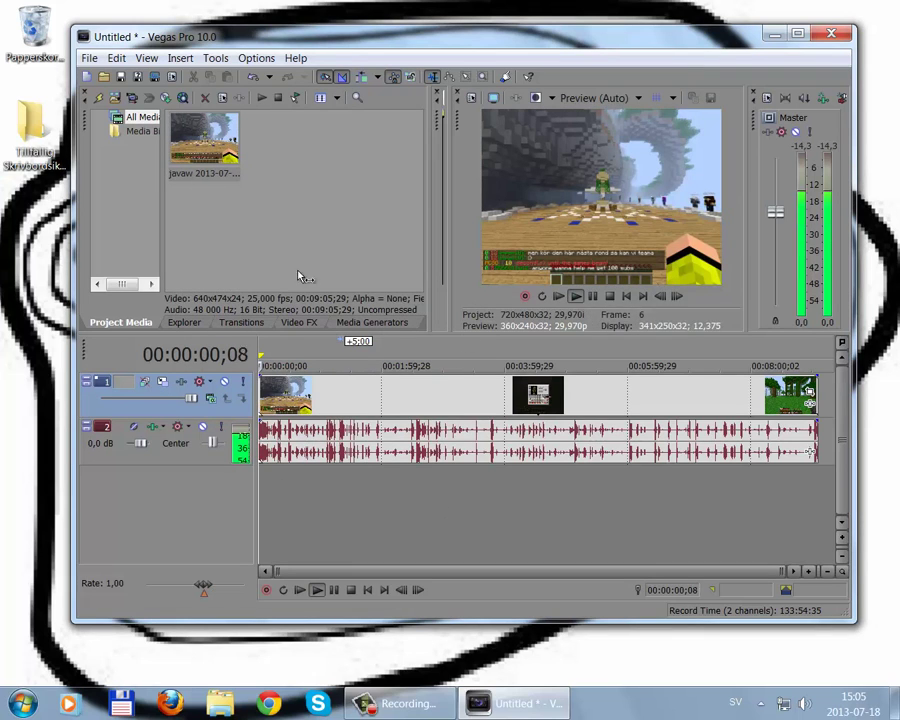
click(592, 296)
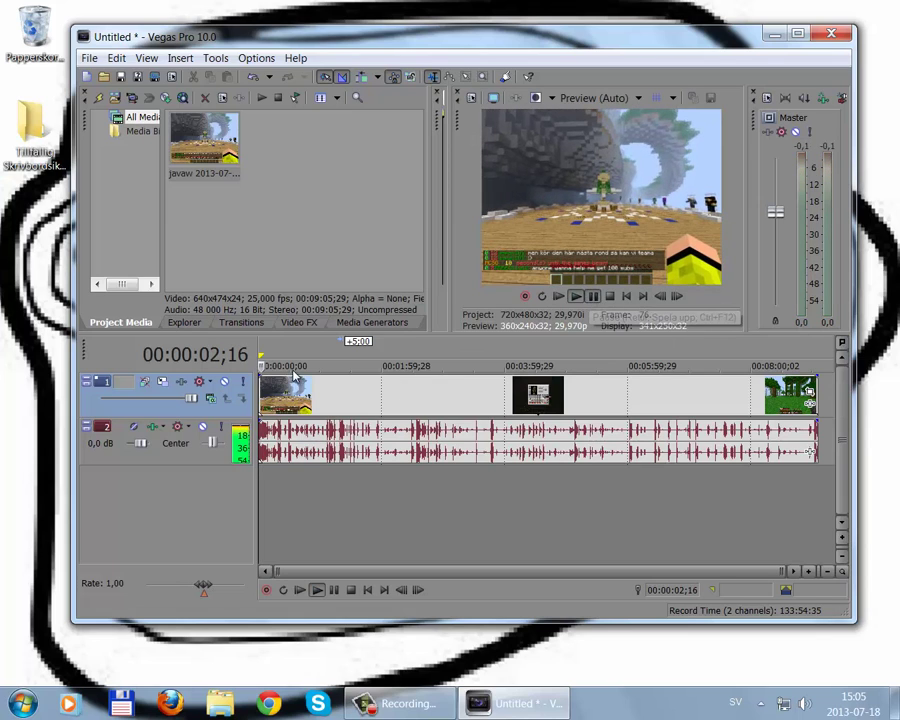
Select the clip's full time range from 00:00:00;00 to 00:09:05;29 and locate the Render As command
click(262, 500)
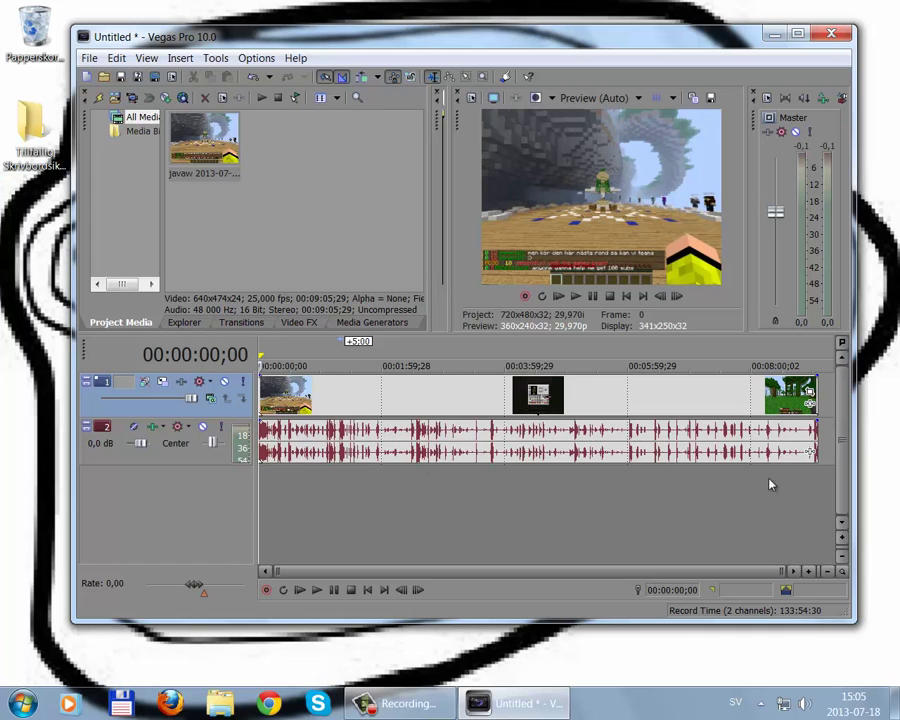
click(816, 486)
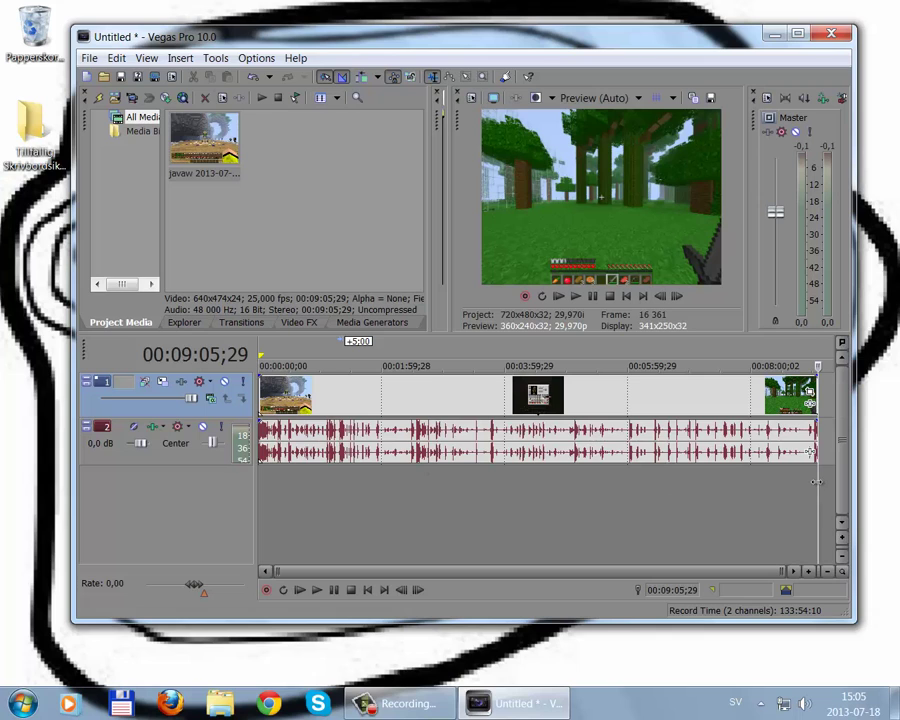
drag(814, 486, 243, 494)
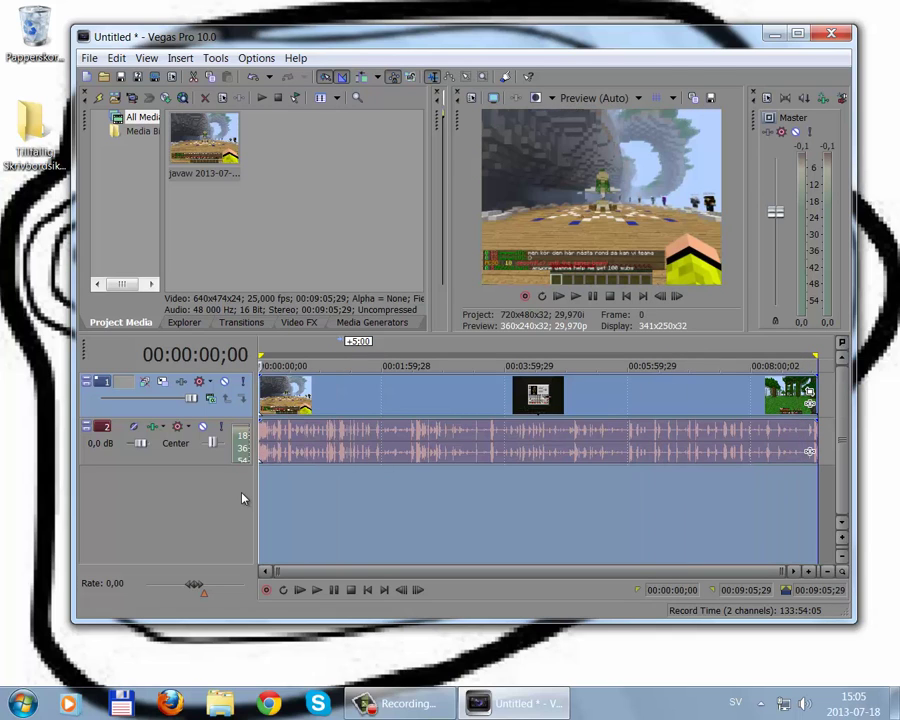
click(90, 59)
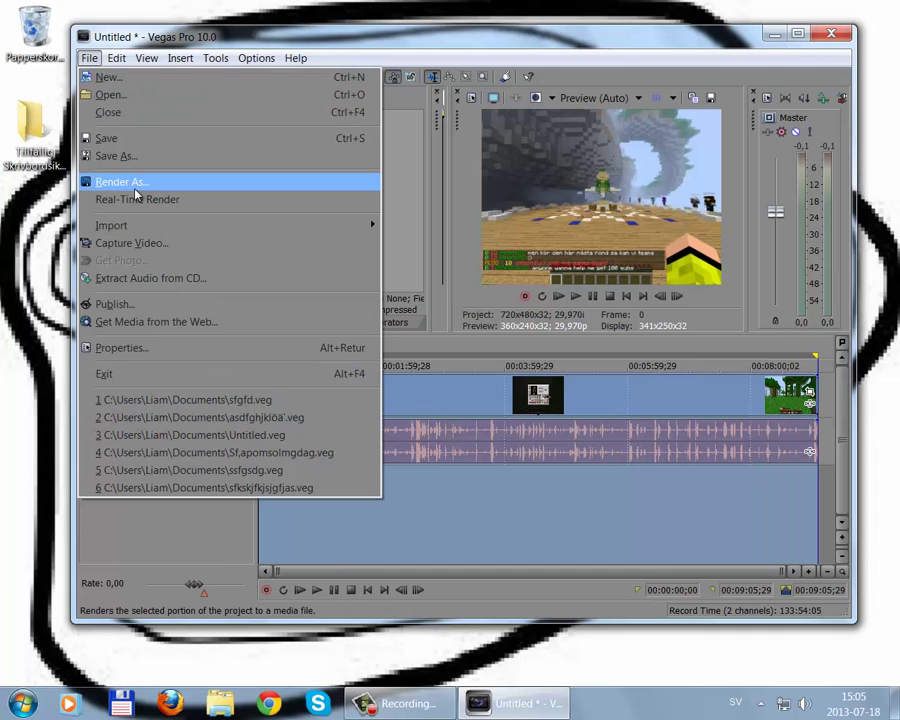
Exit Vegas Pro without saving the untitled project, then bring up the screen recorder's controls
drag(250, 32, 314, 30)
drag(553, 30, 357, 41)
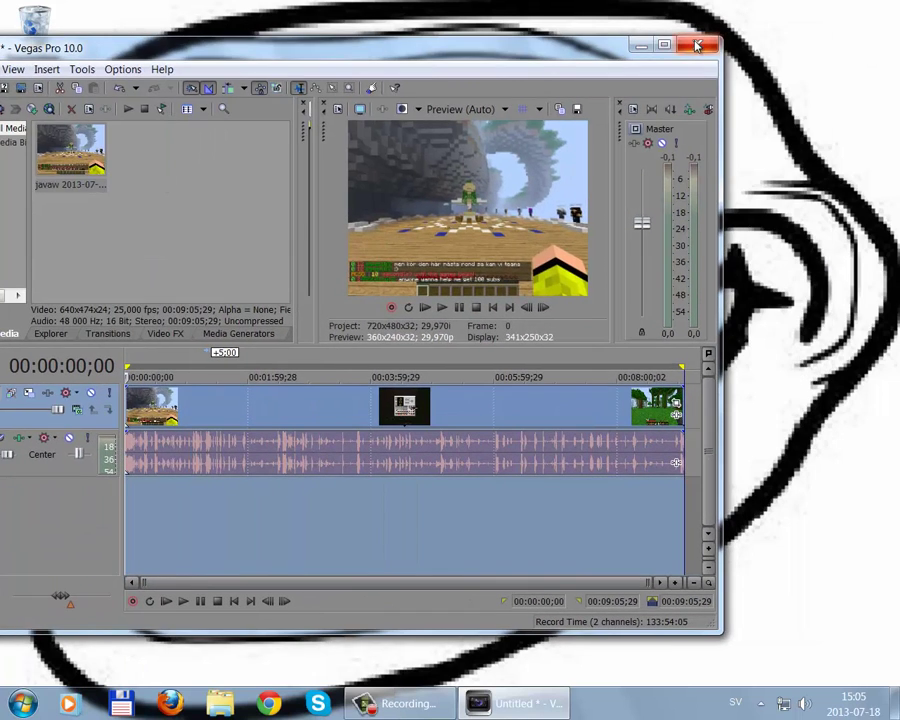
key(alt+F4)
click(295, 312)
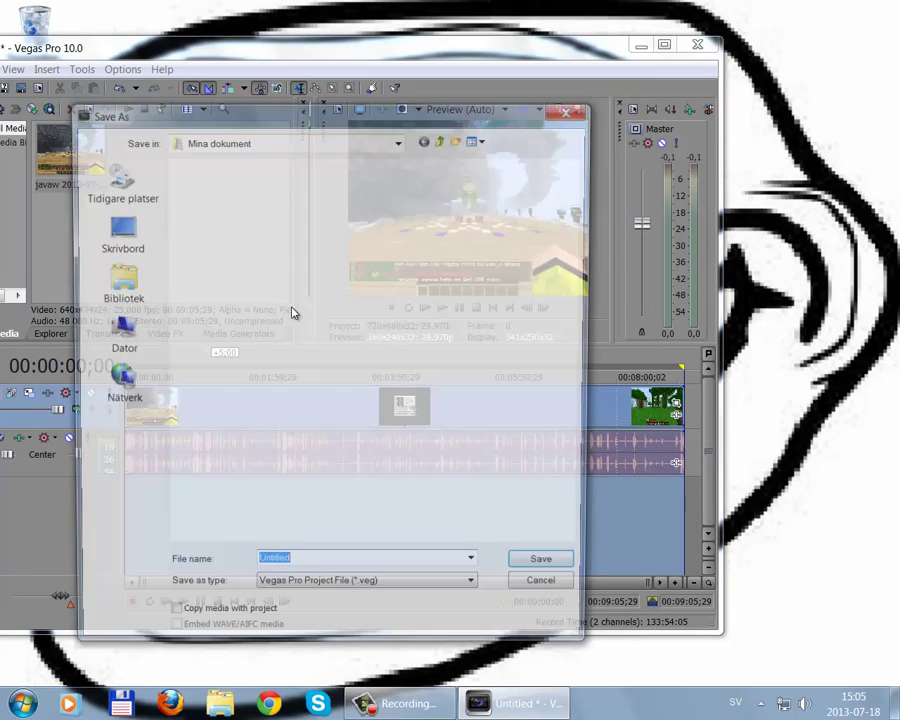
key(Escape)
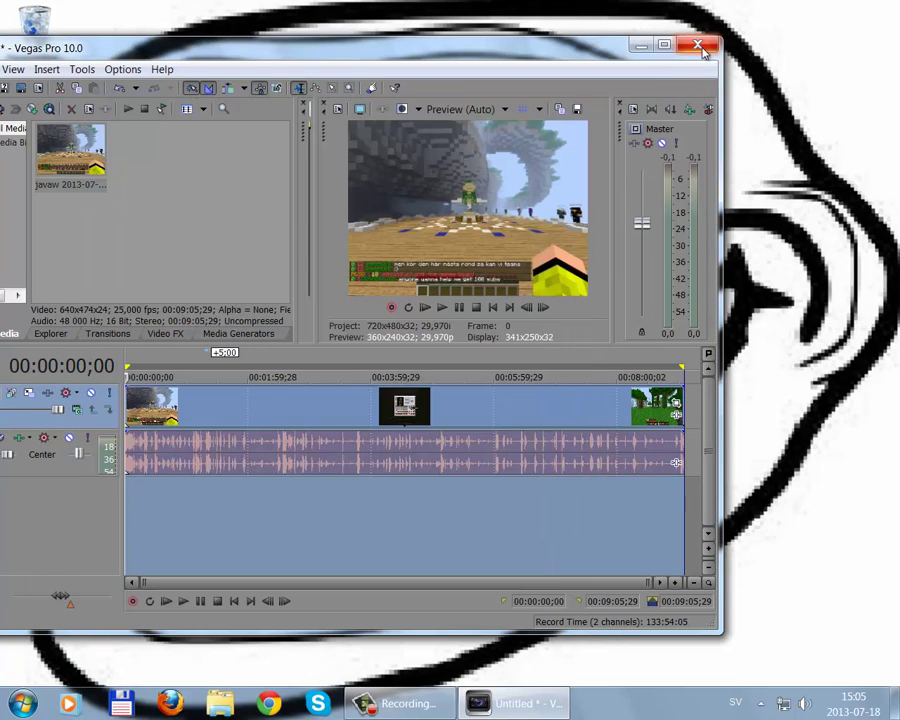
click(352, 305)
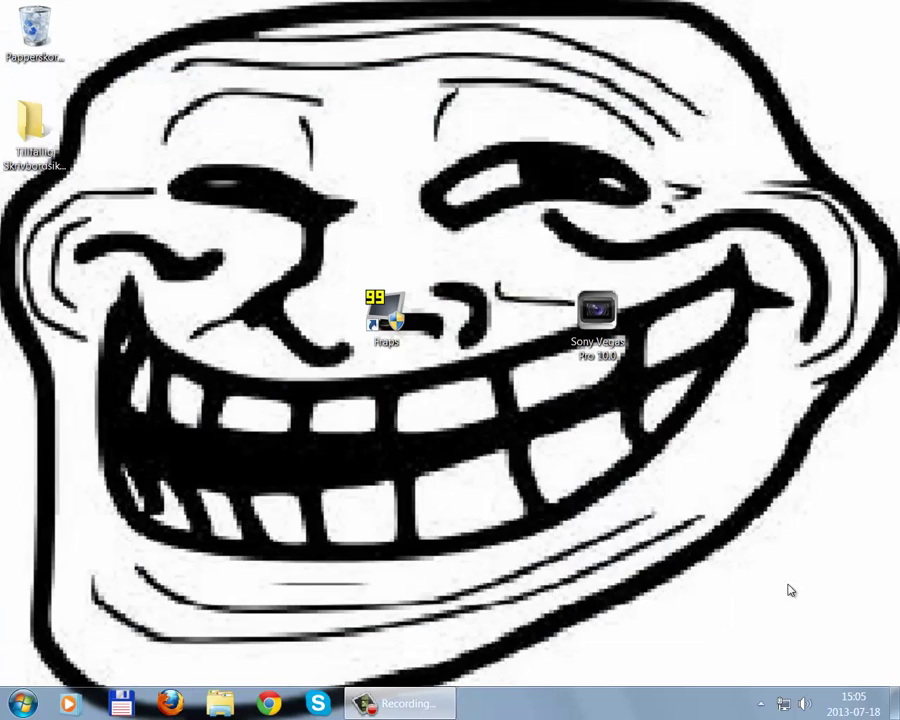
click(395, 703)
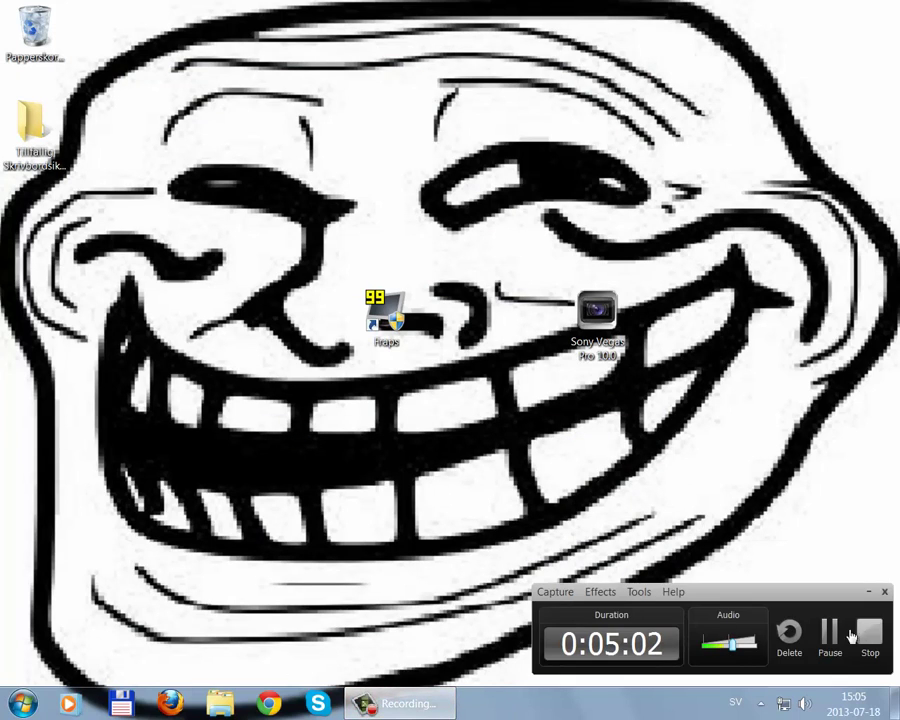